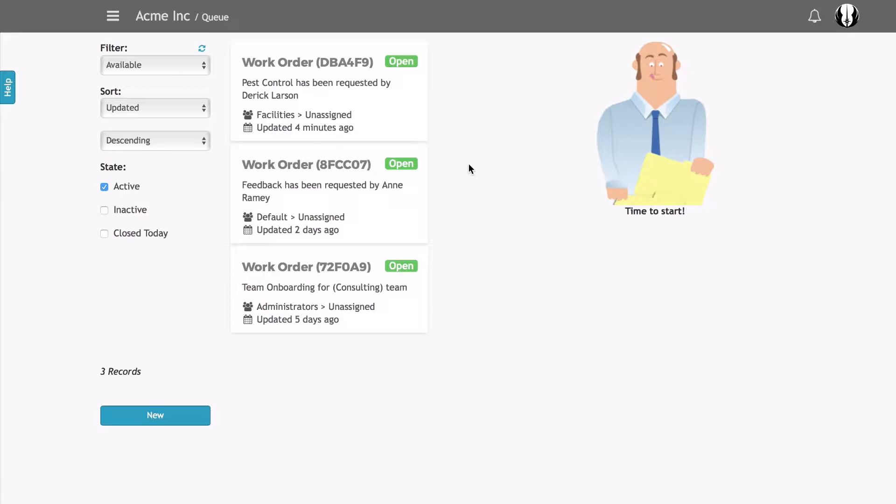
Step: Grab the unassigned Pest Control work order and begin an Adhoc Approval on it with the summary "need exterminator"
left_click(308, 95)
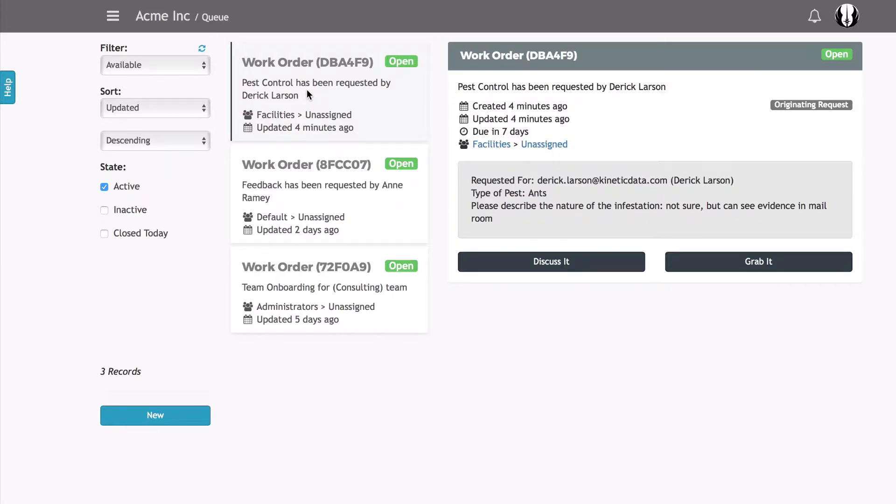
left_click(763, 265)
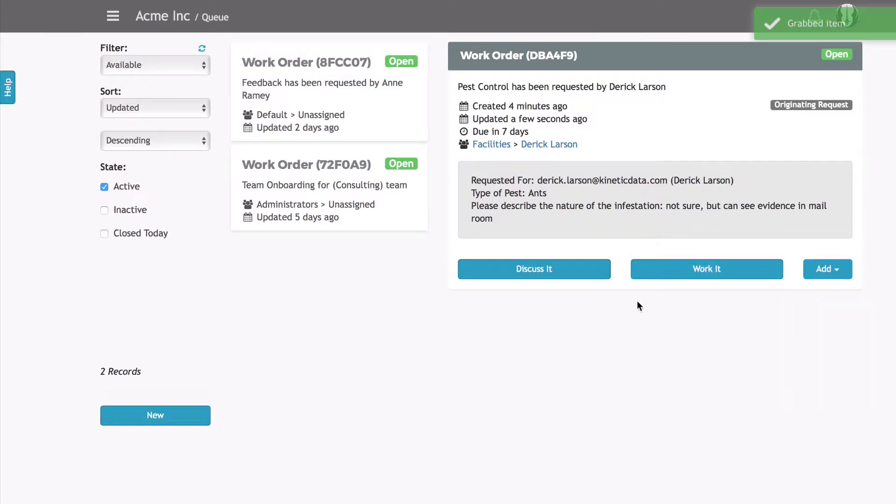
left_click(833, 269)
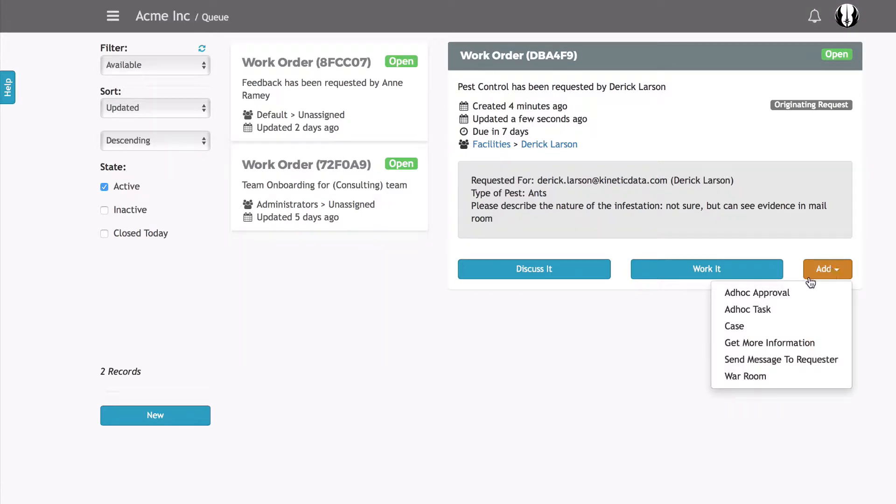
left_click(737, 294)
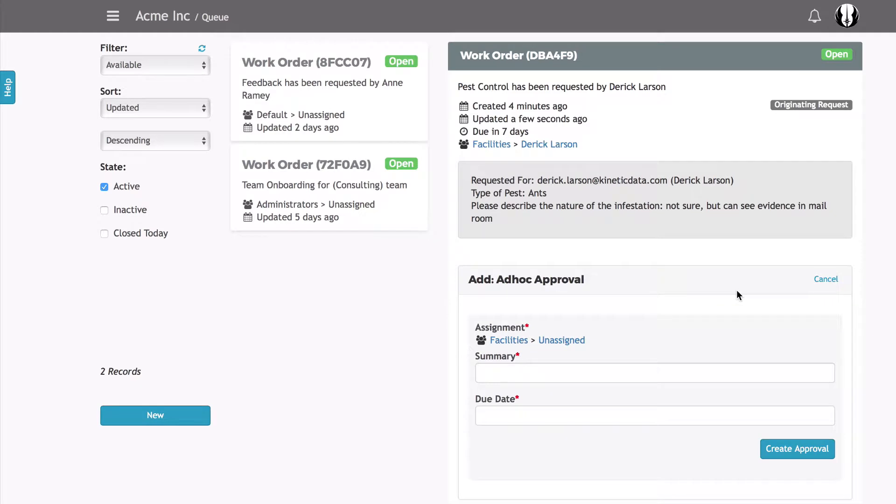
left_click(655, 375)
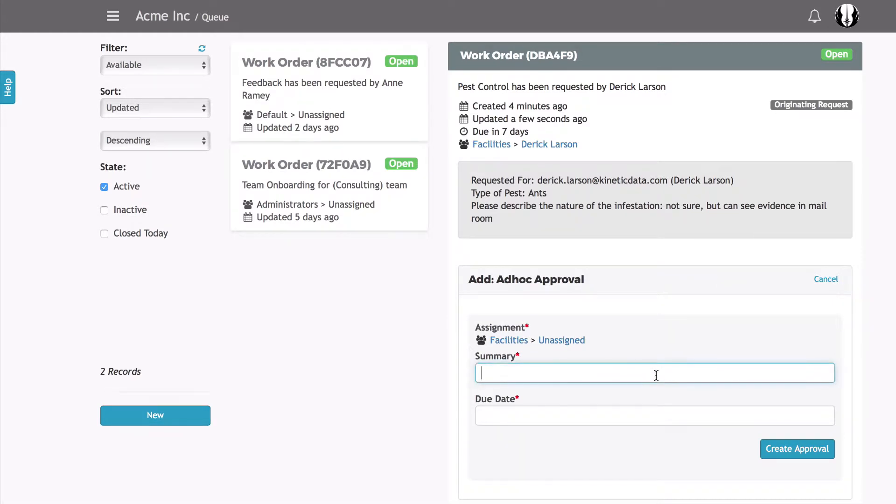
type("nee")
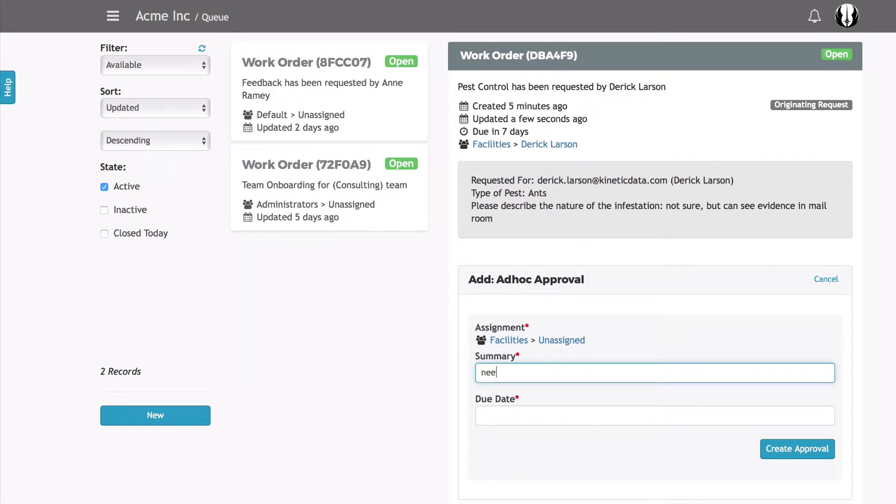
type("d exterminator")
Step: Create the approval with due date 04/21/2017 8:00 AM, assigned to the Facilities member who holds the work order
left_click(621, 423)
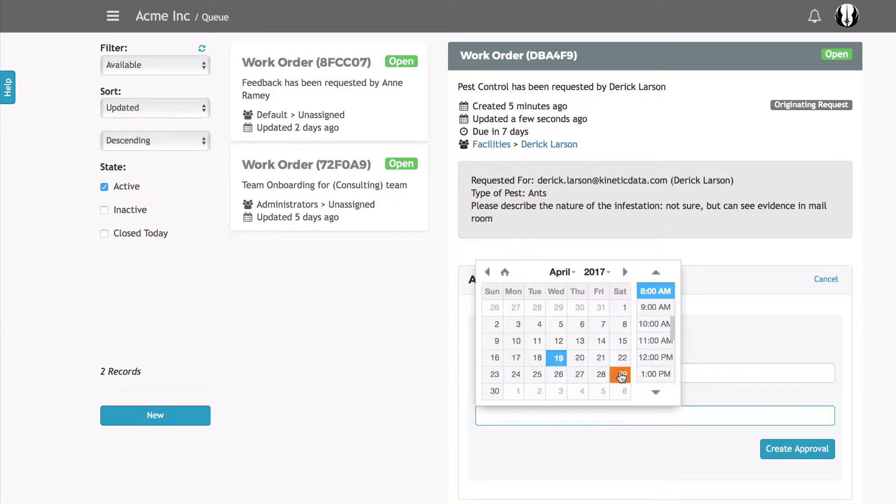
left_click(600, 357)
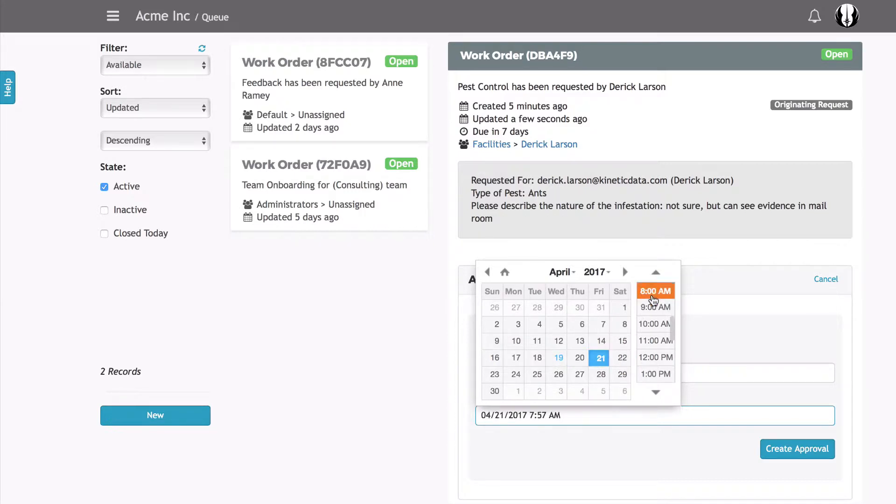
left_click(657, 292)
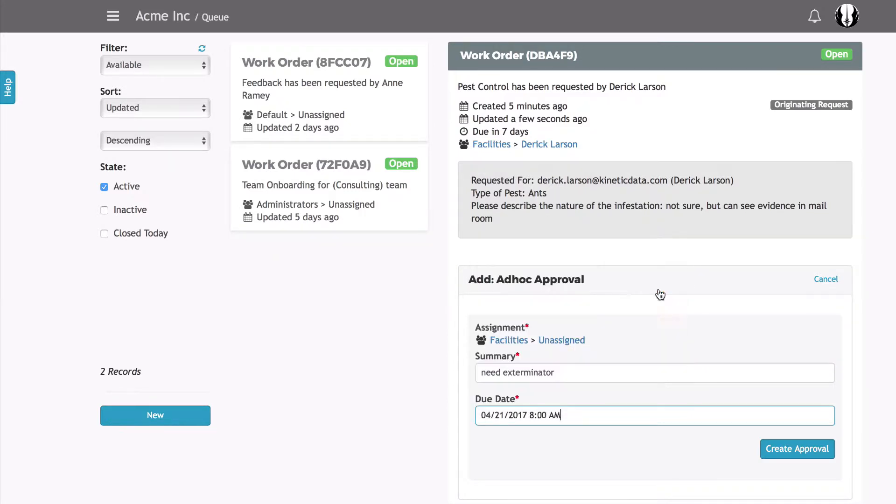
left_click(562, 341)
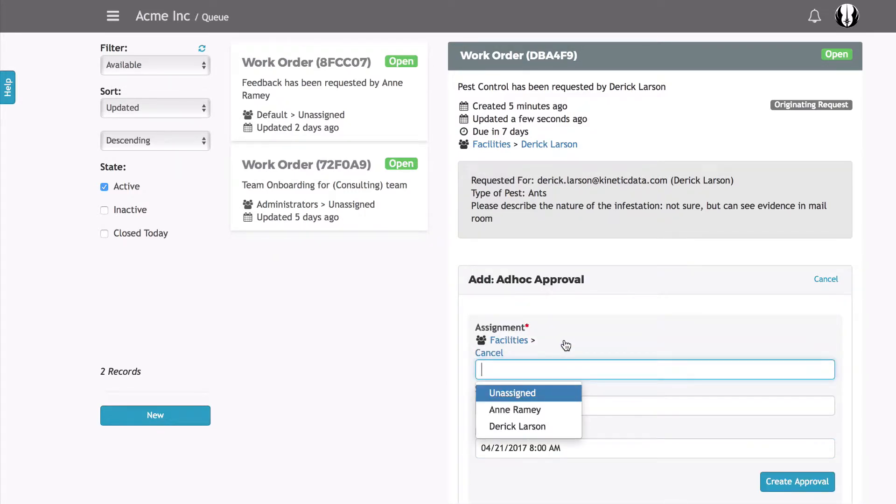
left_click(525, 426)
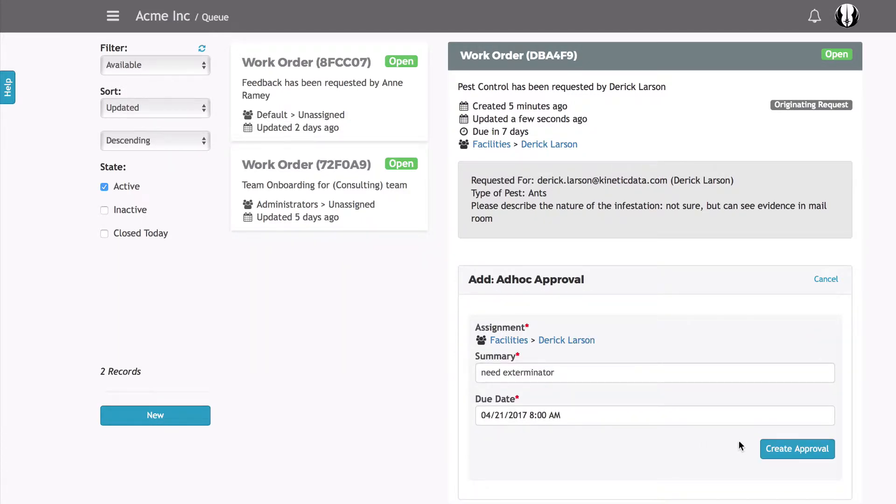
left_click(787, 448)
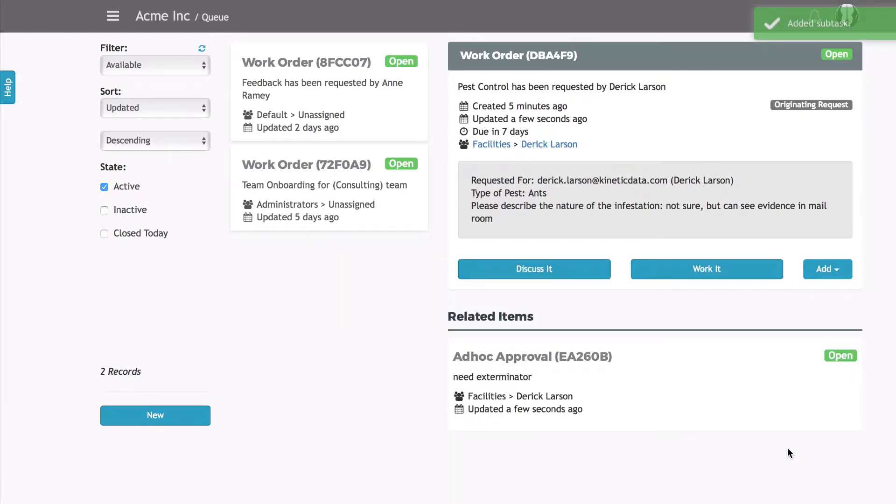
Step: Filter the queue to Mine and submit the "need exterminator" approval as Approved with the comment "please proceed"
left_click(204, 66)
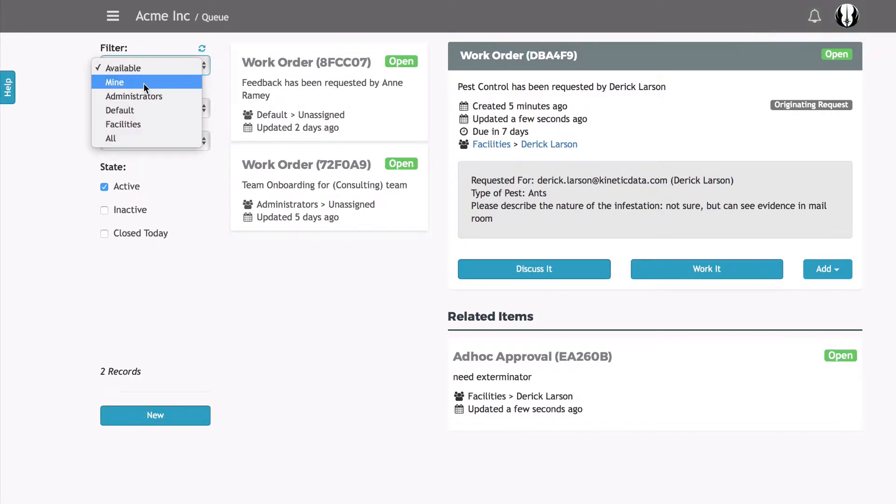
left_click(144, 83)
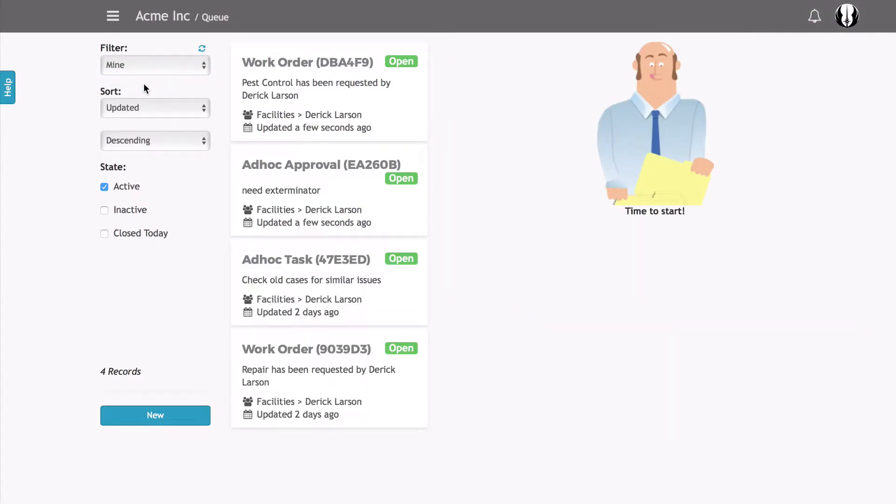
left_click(322, 186)
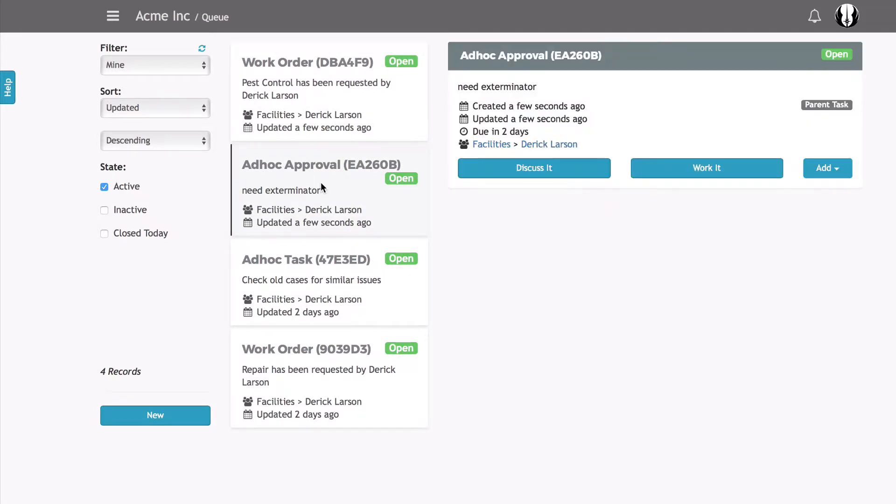
left_click(737, 175)
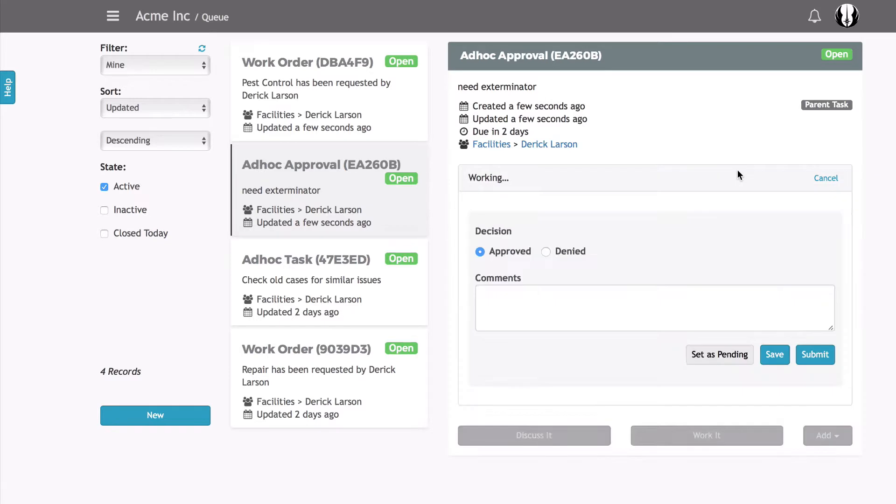
left_click(521, 299)
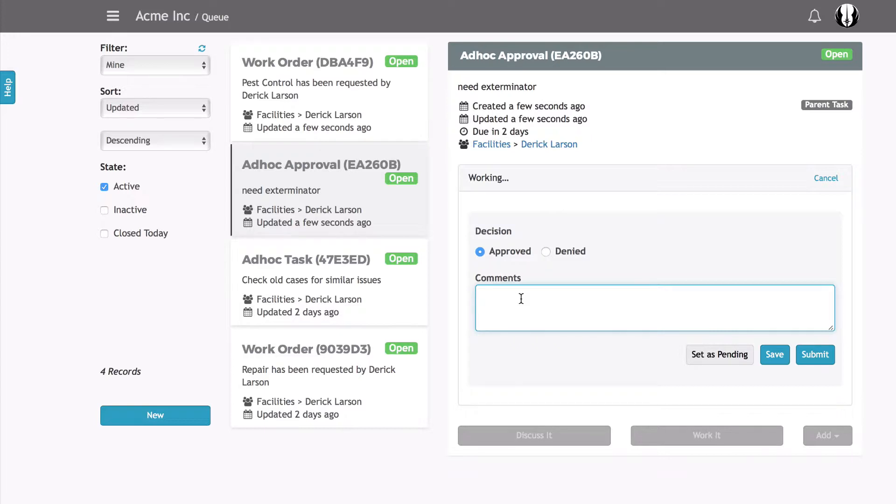
type("please proceed")
left_click(814, 354)
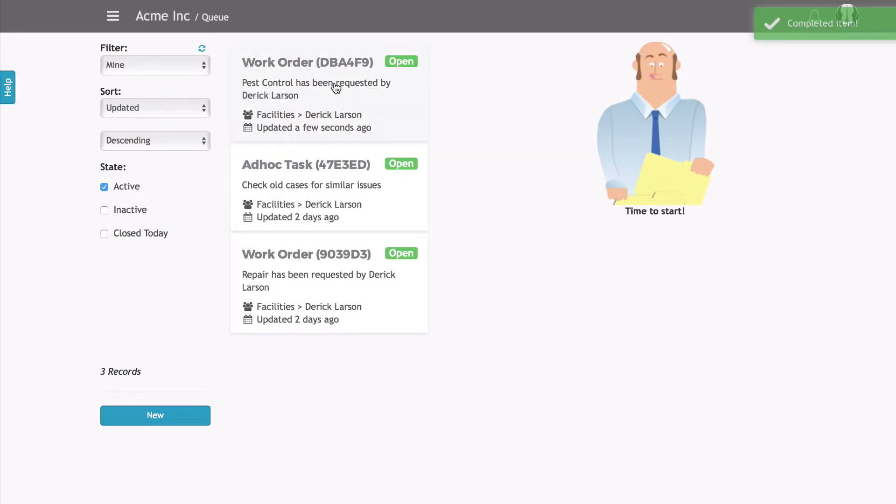
Step: Reopen the Pest Control work order and begin an Adhoc Task on it, assigned to the Facilities member who holds the order
left_click(335, 88)
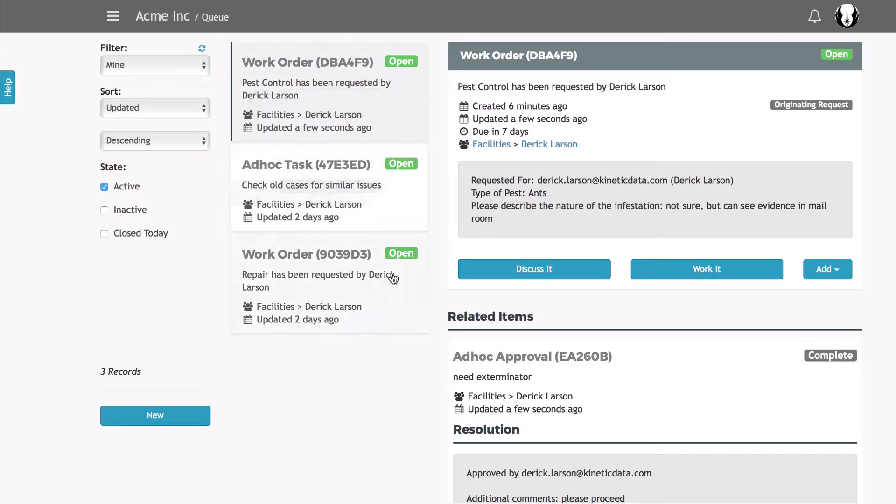
scroll(891, 335, "down", 1)
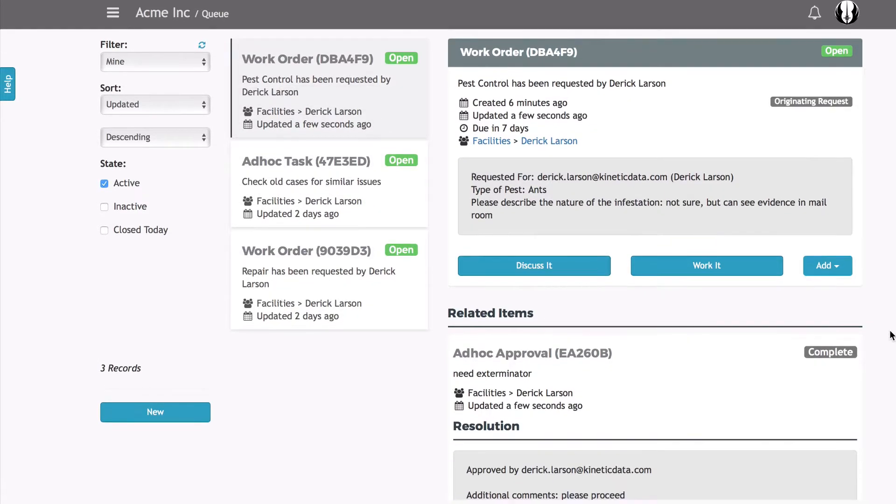
scroll(891, 335, "up", 1)
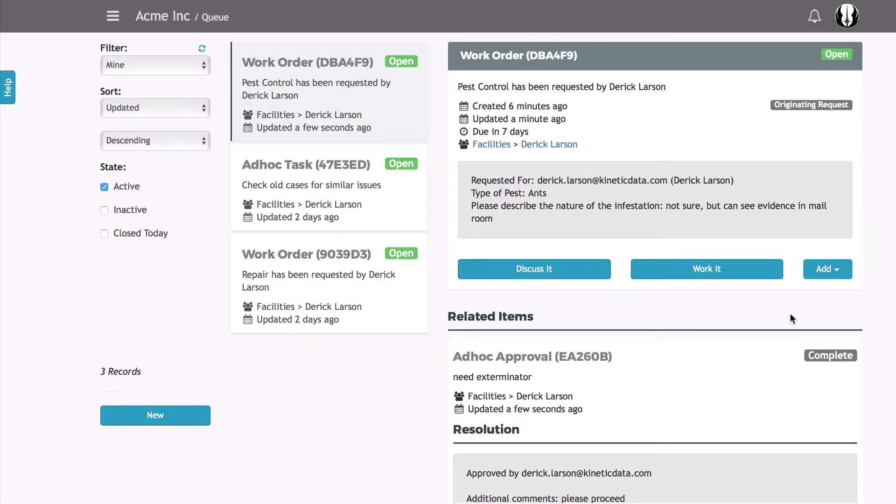
left_click(832, 270)
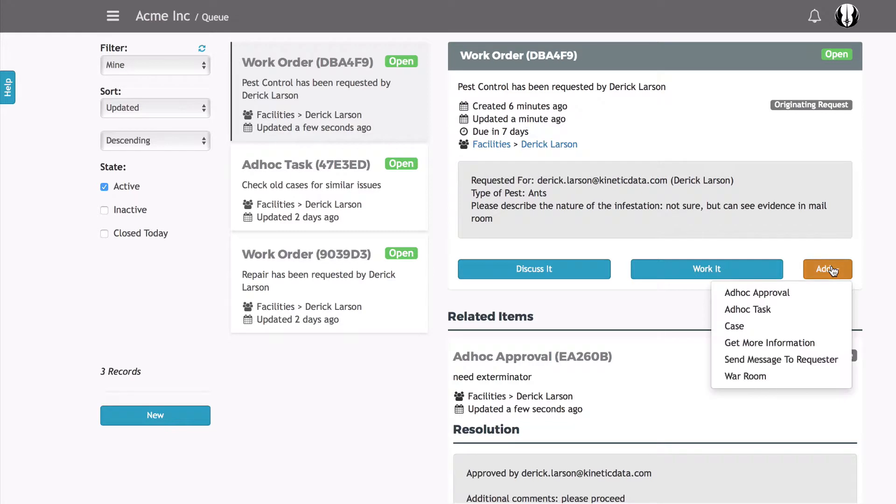
left_click(761, 309)
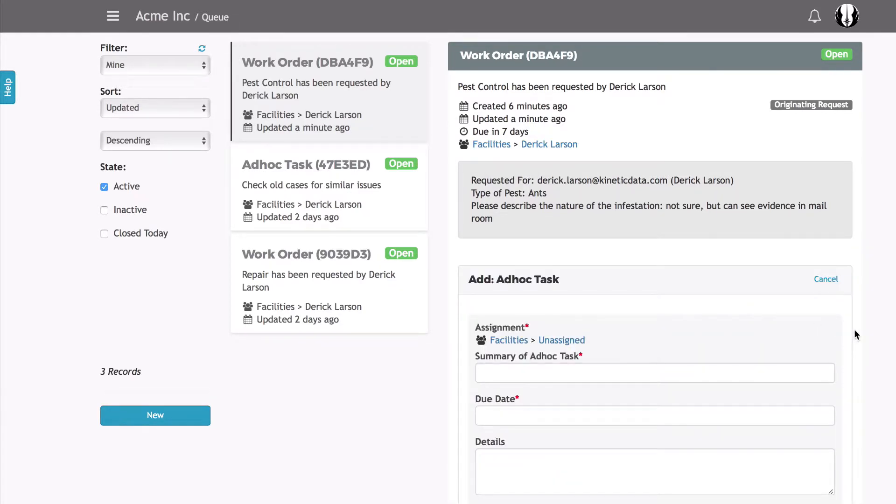
scroll(845, 340, "down", 5)
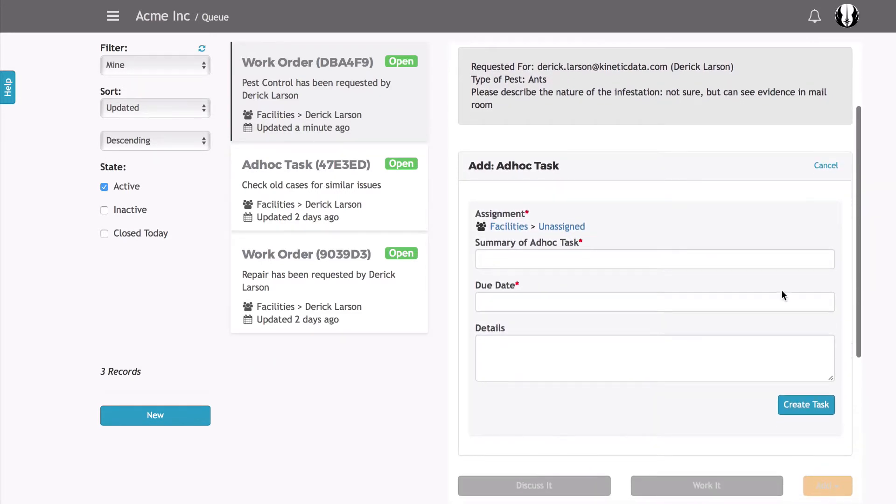
left_click(558, 228)
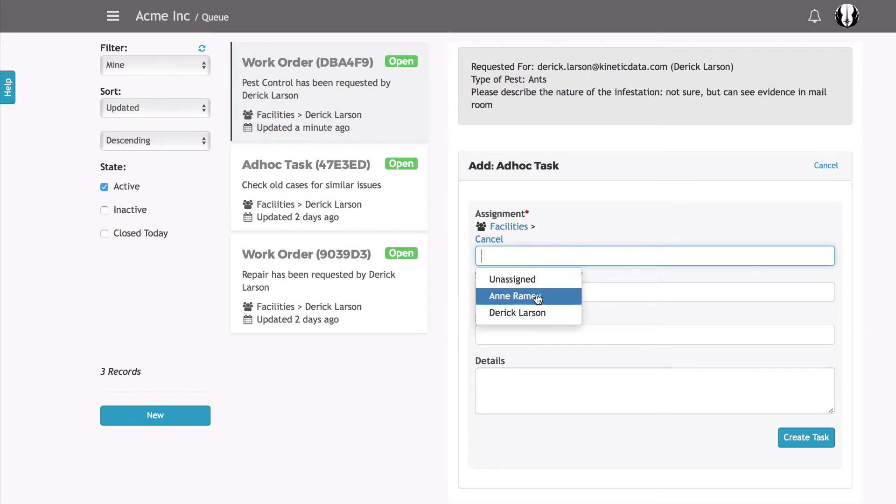
left_click(537, 313)
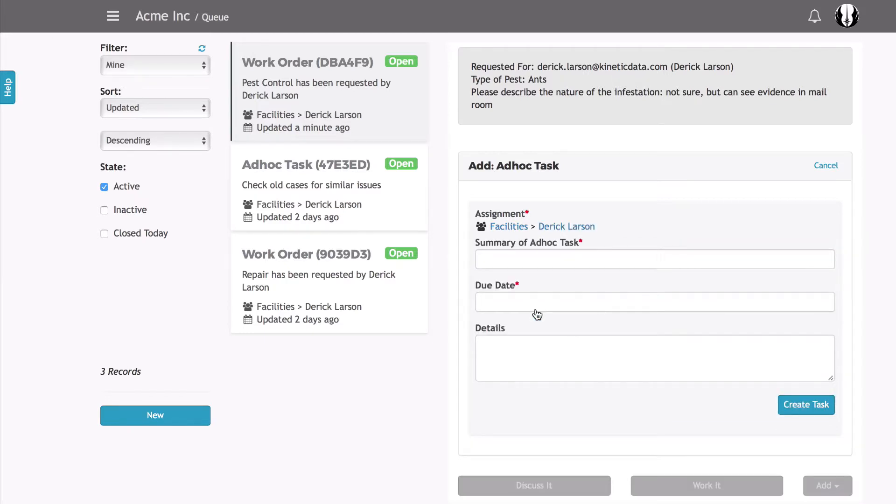
Step: Enter the task summary "send someone to look at the environment" and set its due date to 04/20/2017 8:00 AM
left_click(523, 261)
type("se")
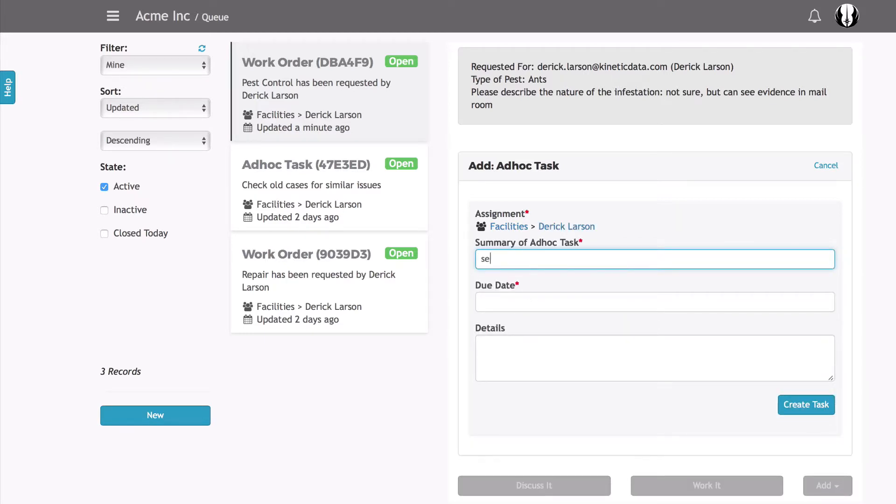
type("nd someone to look at ht")
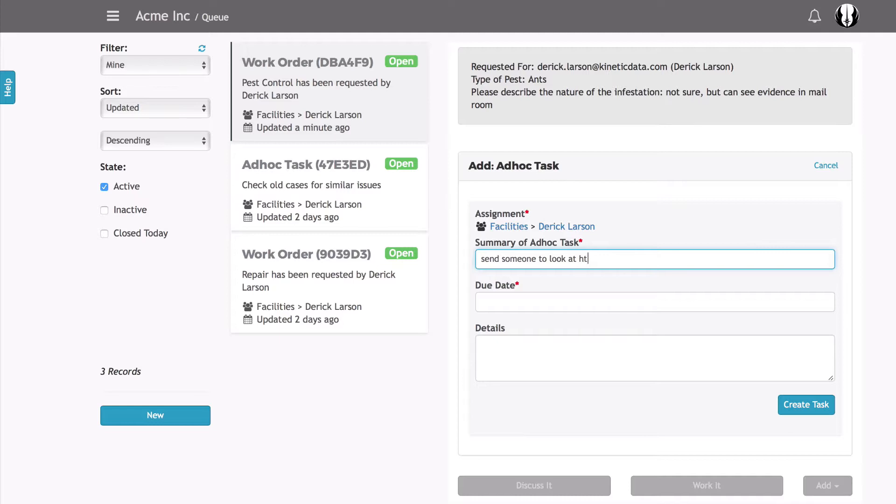
key("BackSpace")
key("BackSpace")
type("the environment")
left_click(511, 302)
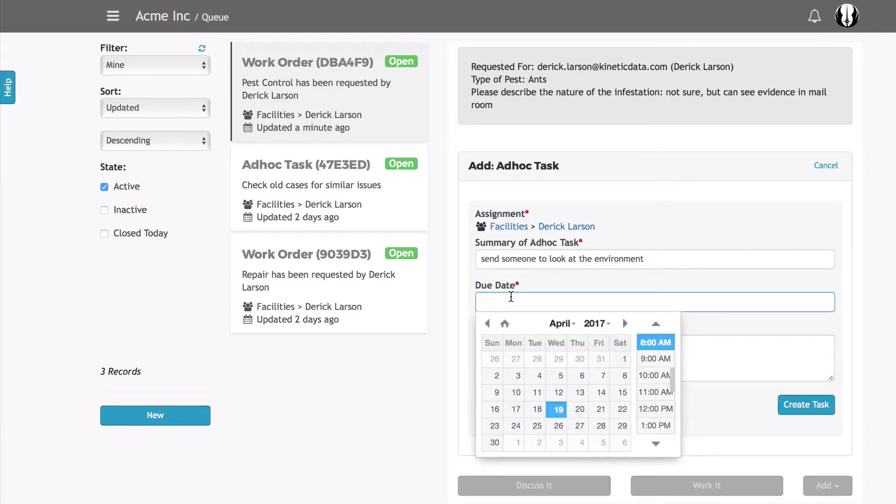
left_click(578, 411)
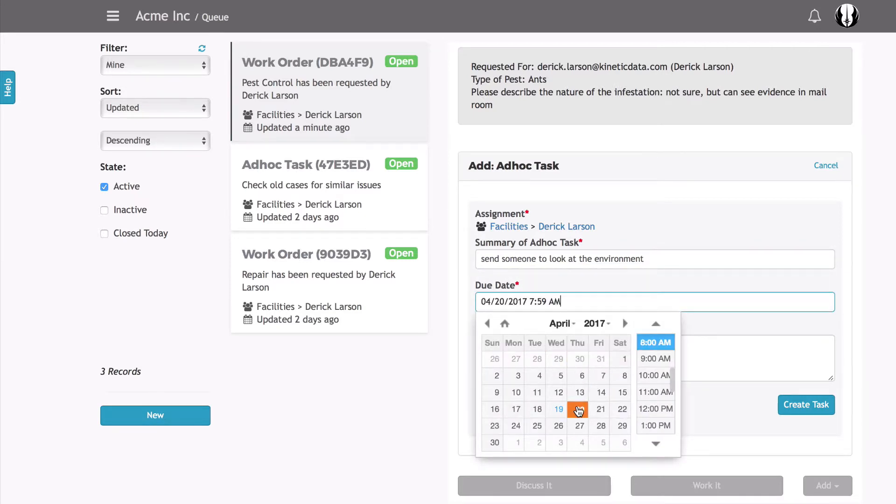
left_click(658, 342)
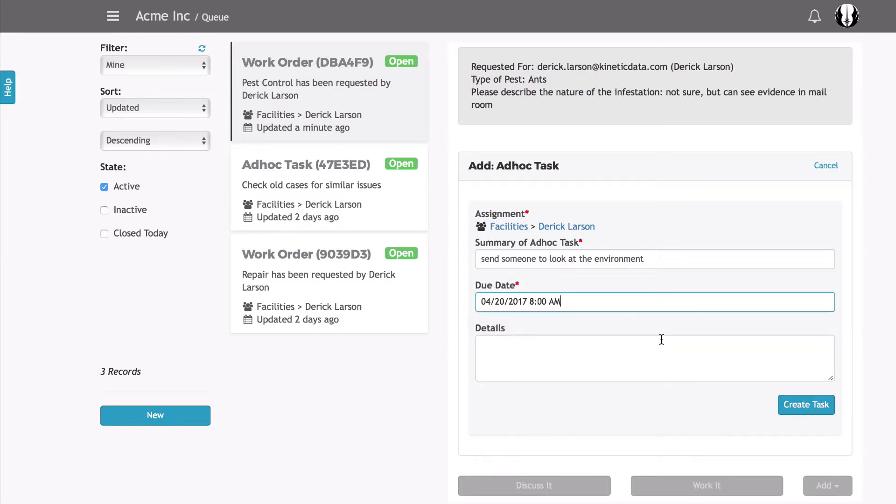
Step: Add the details "doble check for food or other items", create the task, and review the work order's related items
left_click(572, 347)
type("doble c")
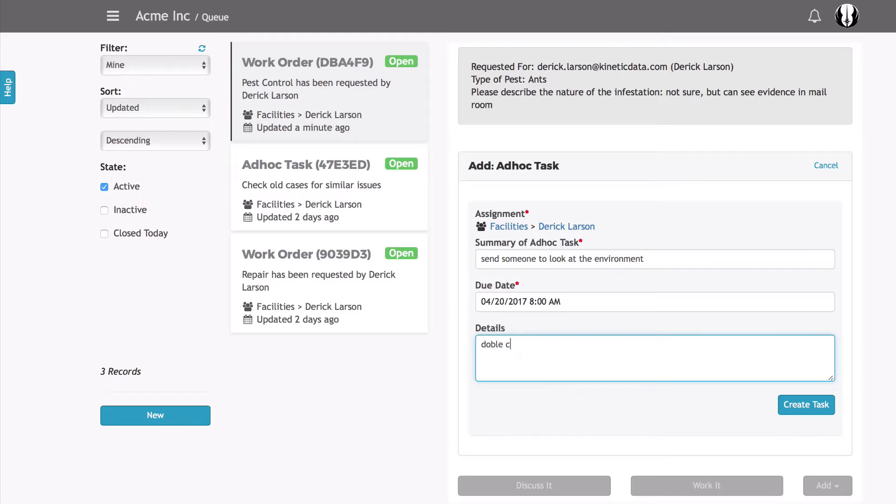
type("heck for food or o")
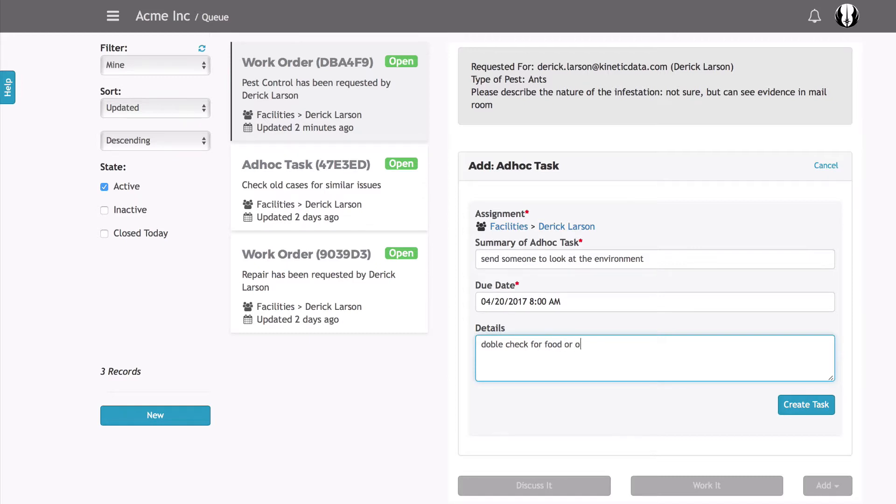
type("ther items")
left_click(812, 412)
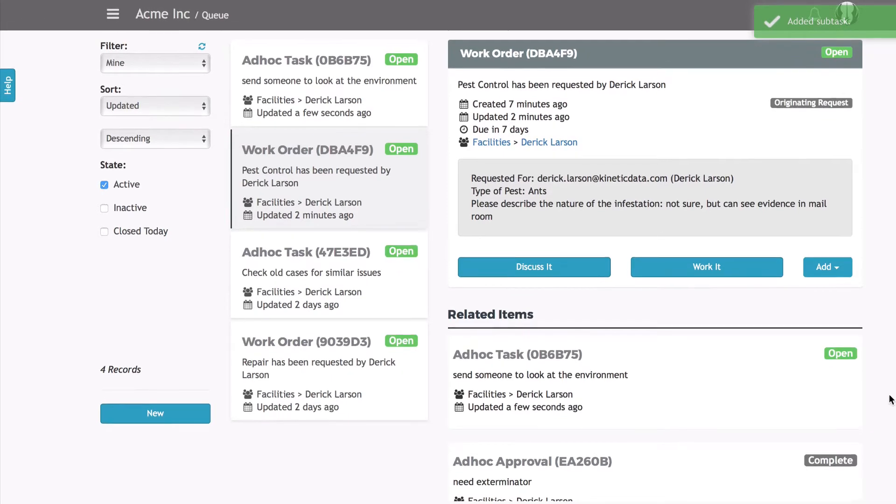
scroll(732, 426, "down", 3)
scroll(732, 426, "down", 2)
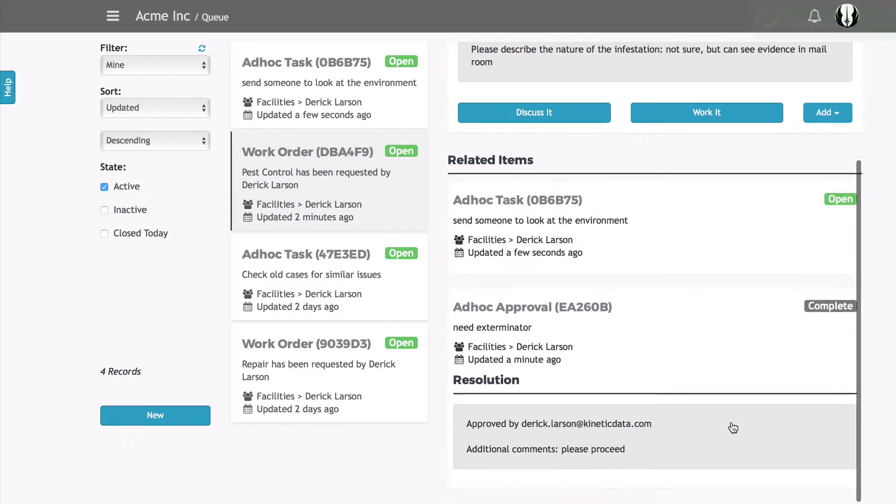
Step: Open the "send someone to look at the environment" task to work it and enter the notes "visited mail room - looks fine"
scroll(733, 427, "up", 5)
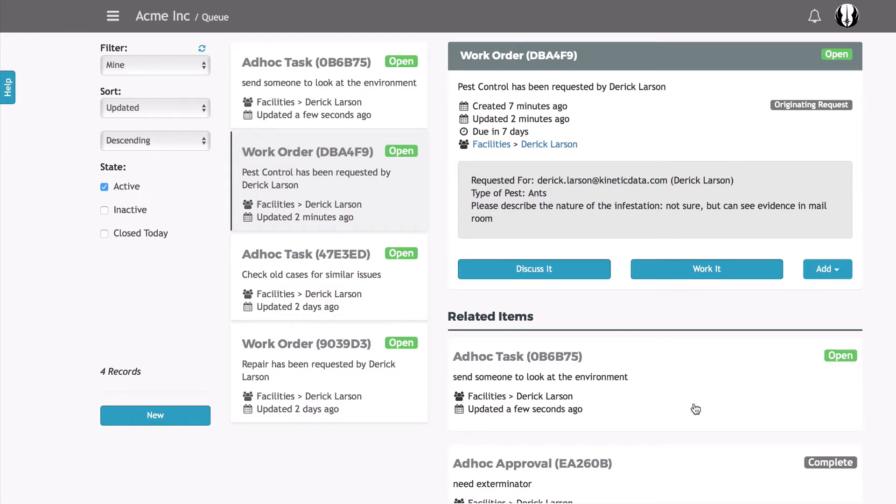
left_click(304, 89)
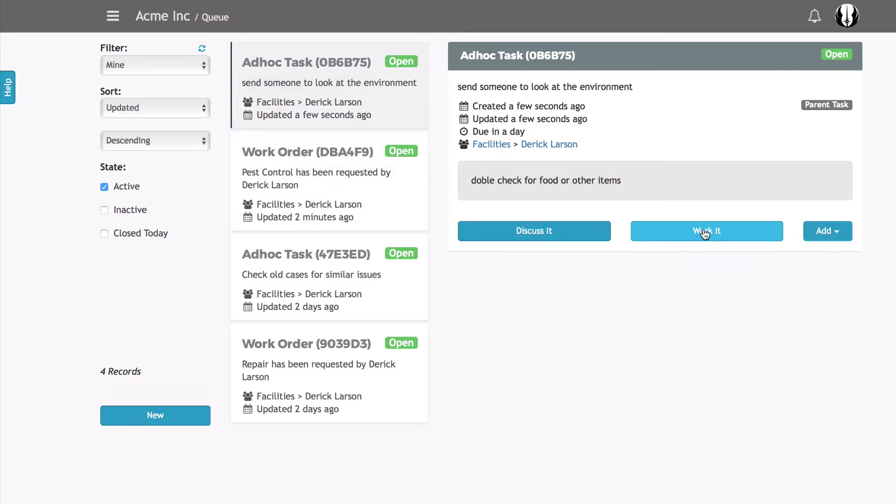
left_click(841, 231)
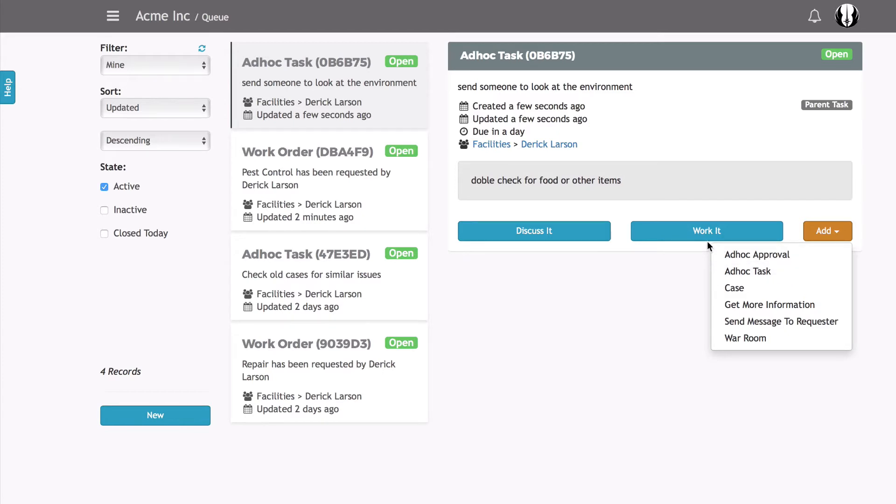
left_click(674, 236)
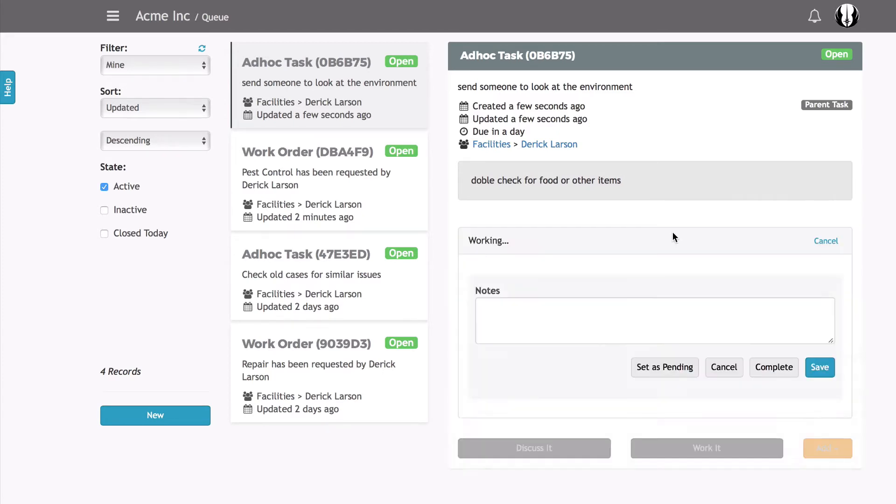
left_click(562, 310)
type("v")
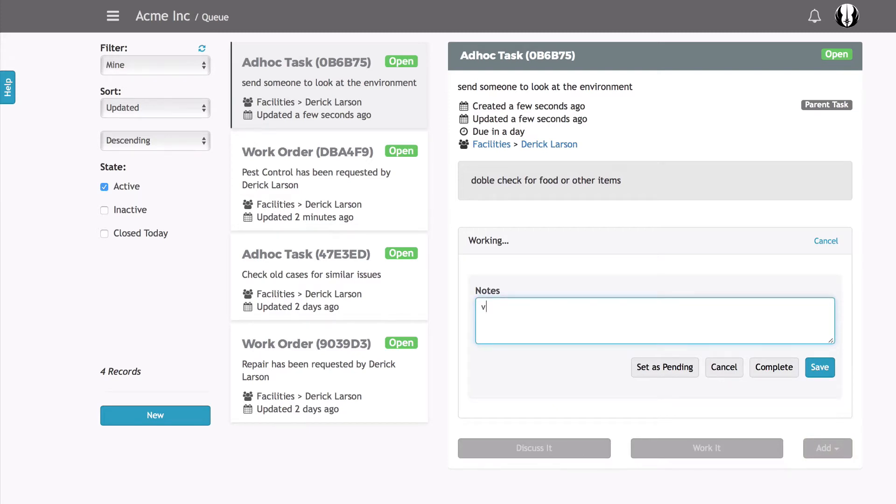
type("isited mail room")
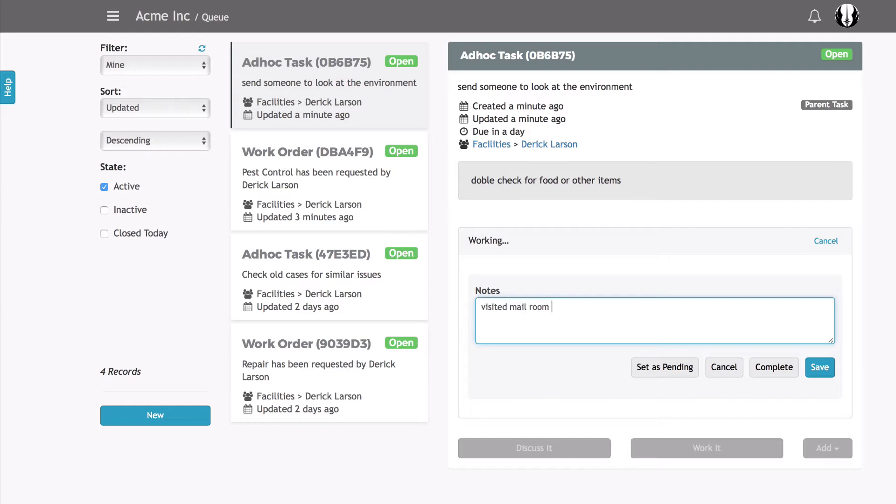
type(" - looks fine")
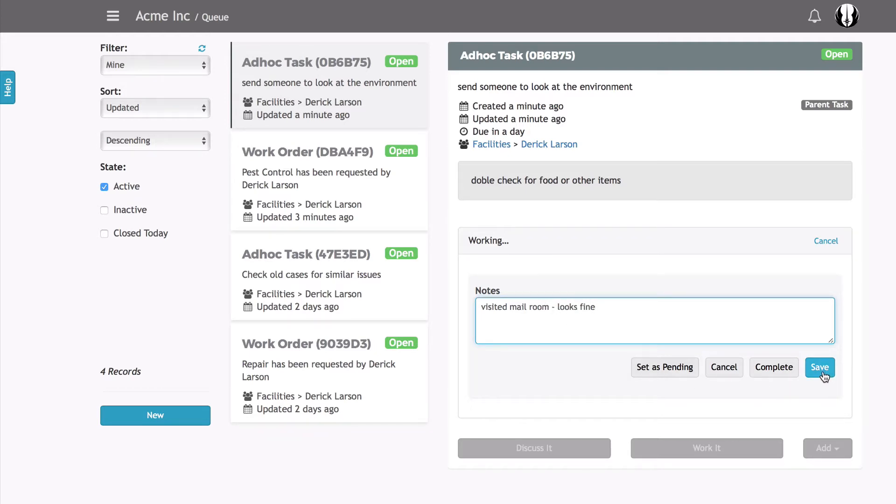
Step: Complete the environment check task with the resolution "looked good to me" and submit it
left_click(774, 371)
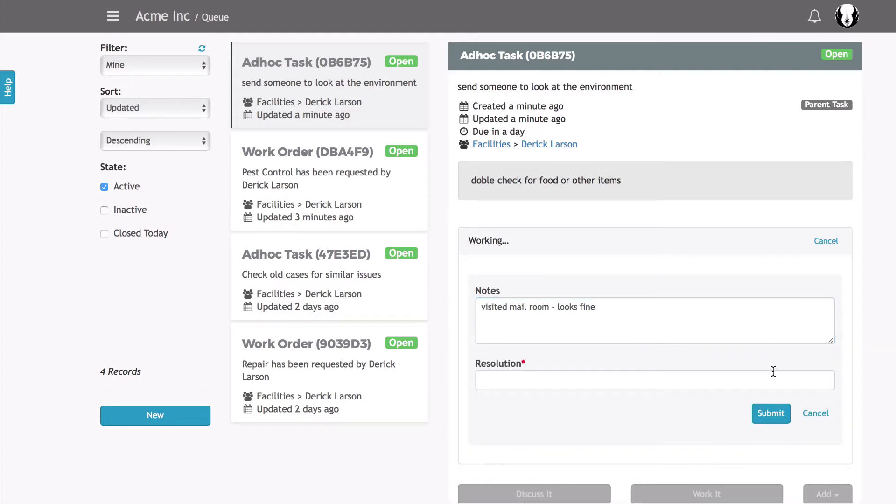
left_click(678, 376)
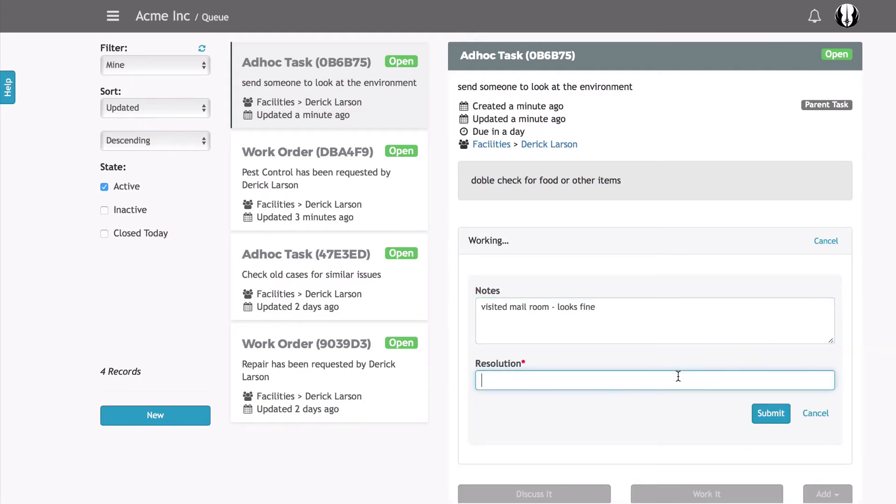
type("looked good to me")
left_click(771, 413)
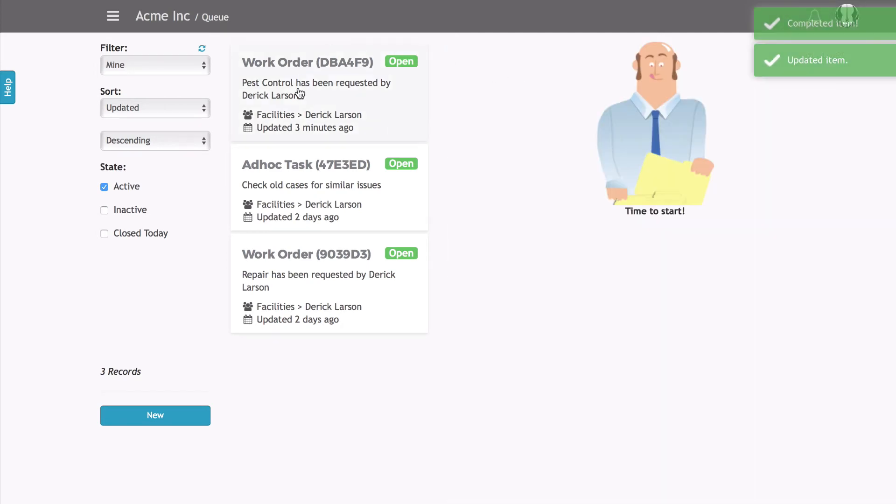
Step: Reopen the Pest Control work order and review the resolutions of its related adhoc task and approval
left_click(298, 90)
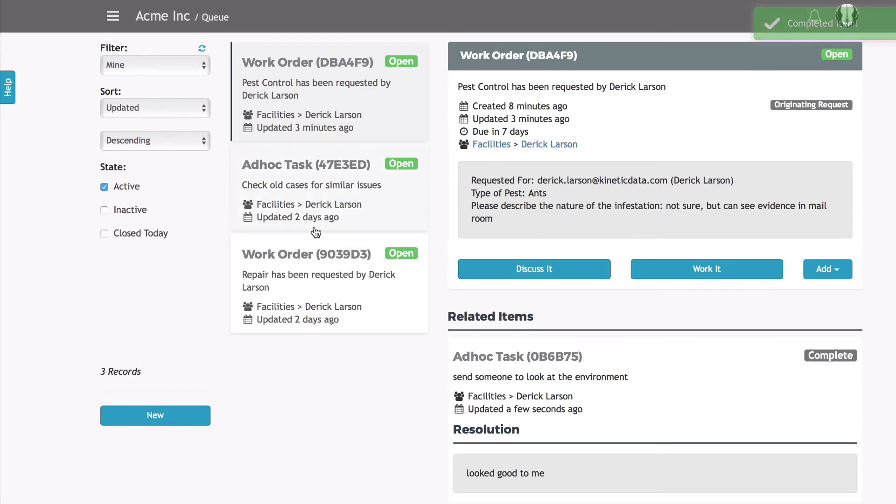
scroll(689, 375, "down", 3)
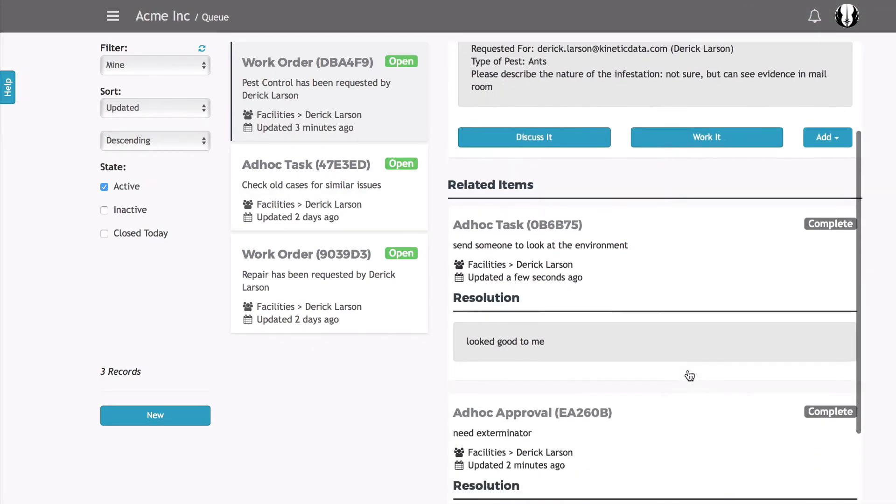
scroll(689, 375, "down", 2)
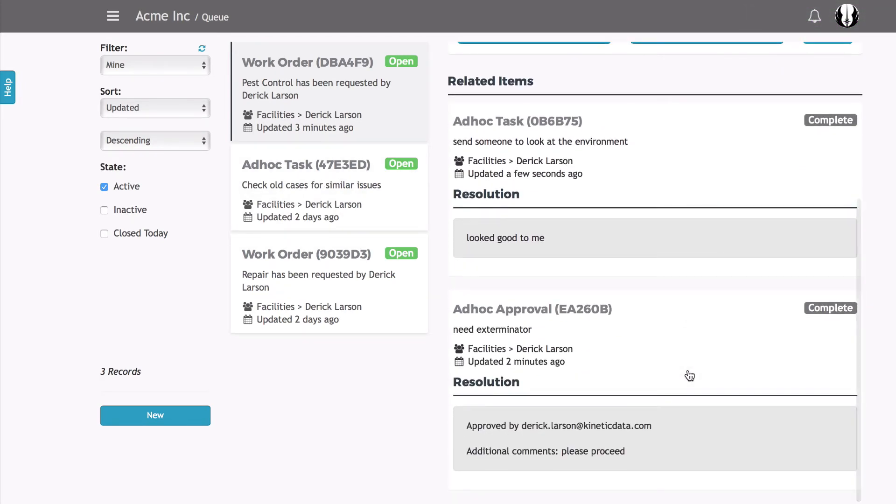
scroll(689, 374, "up", 5)
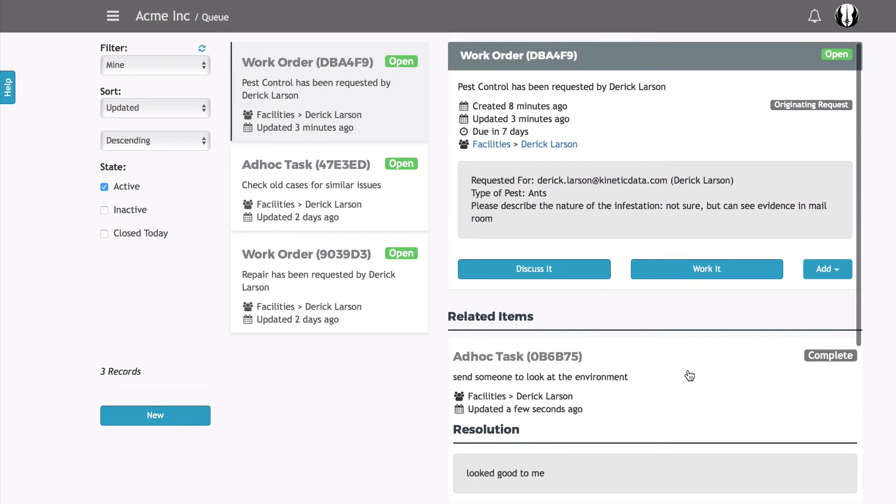